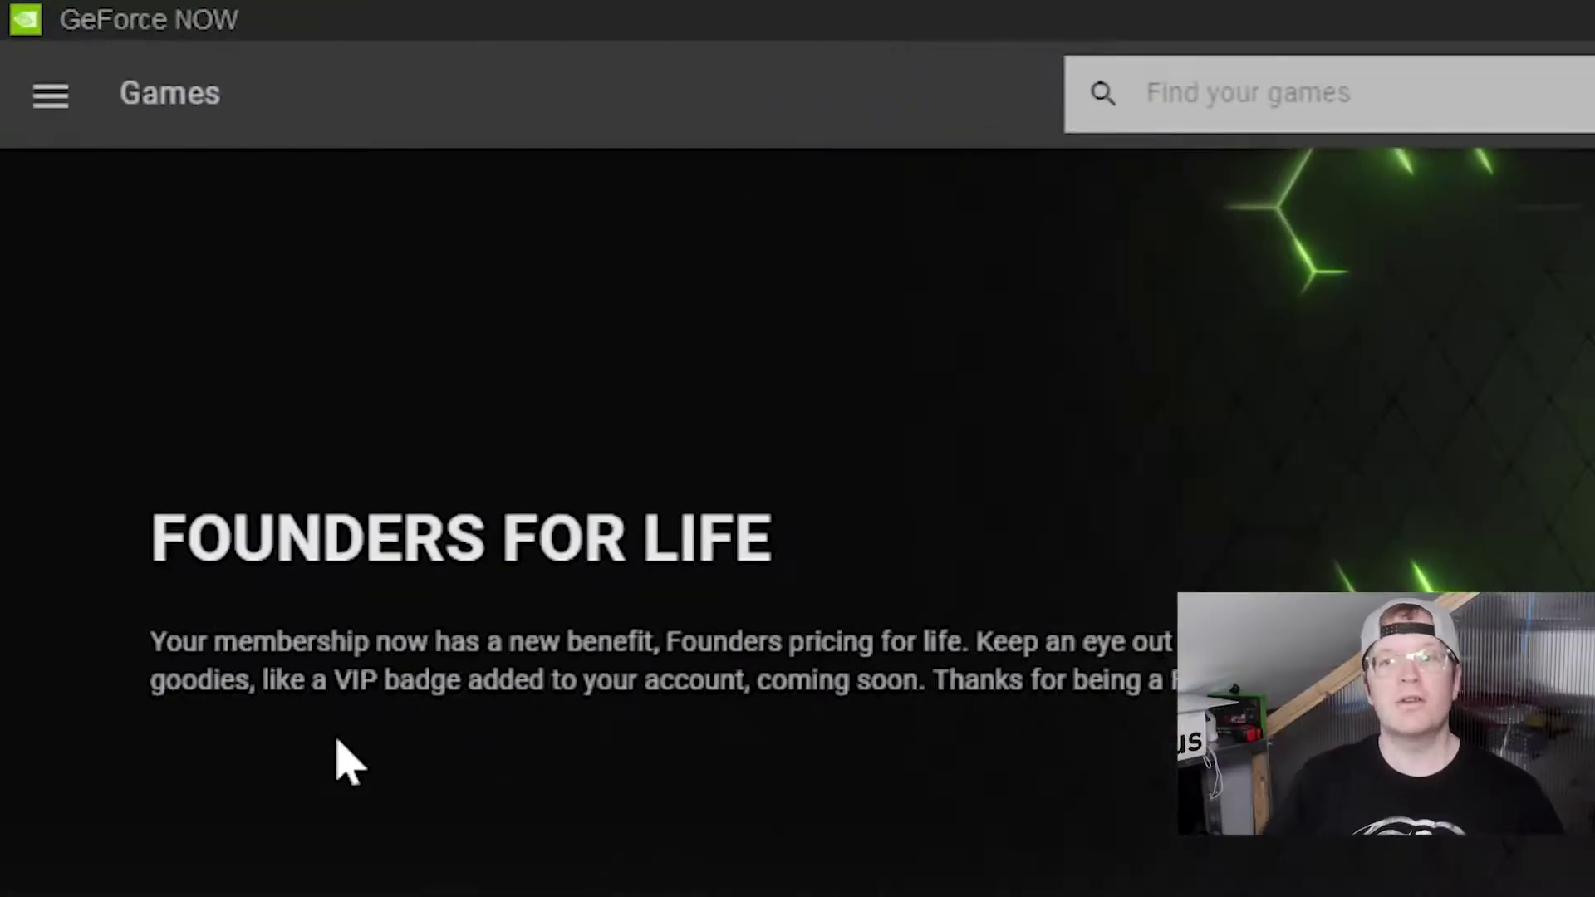
- Open GeForce NOW settings from the side menu to view account connections
click(50, 95)
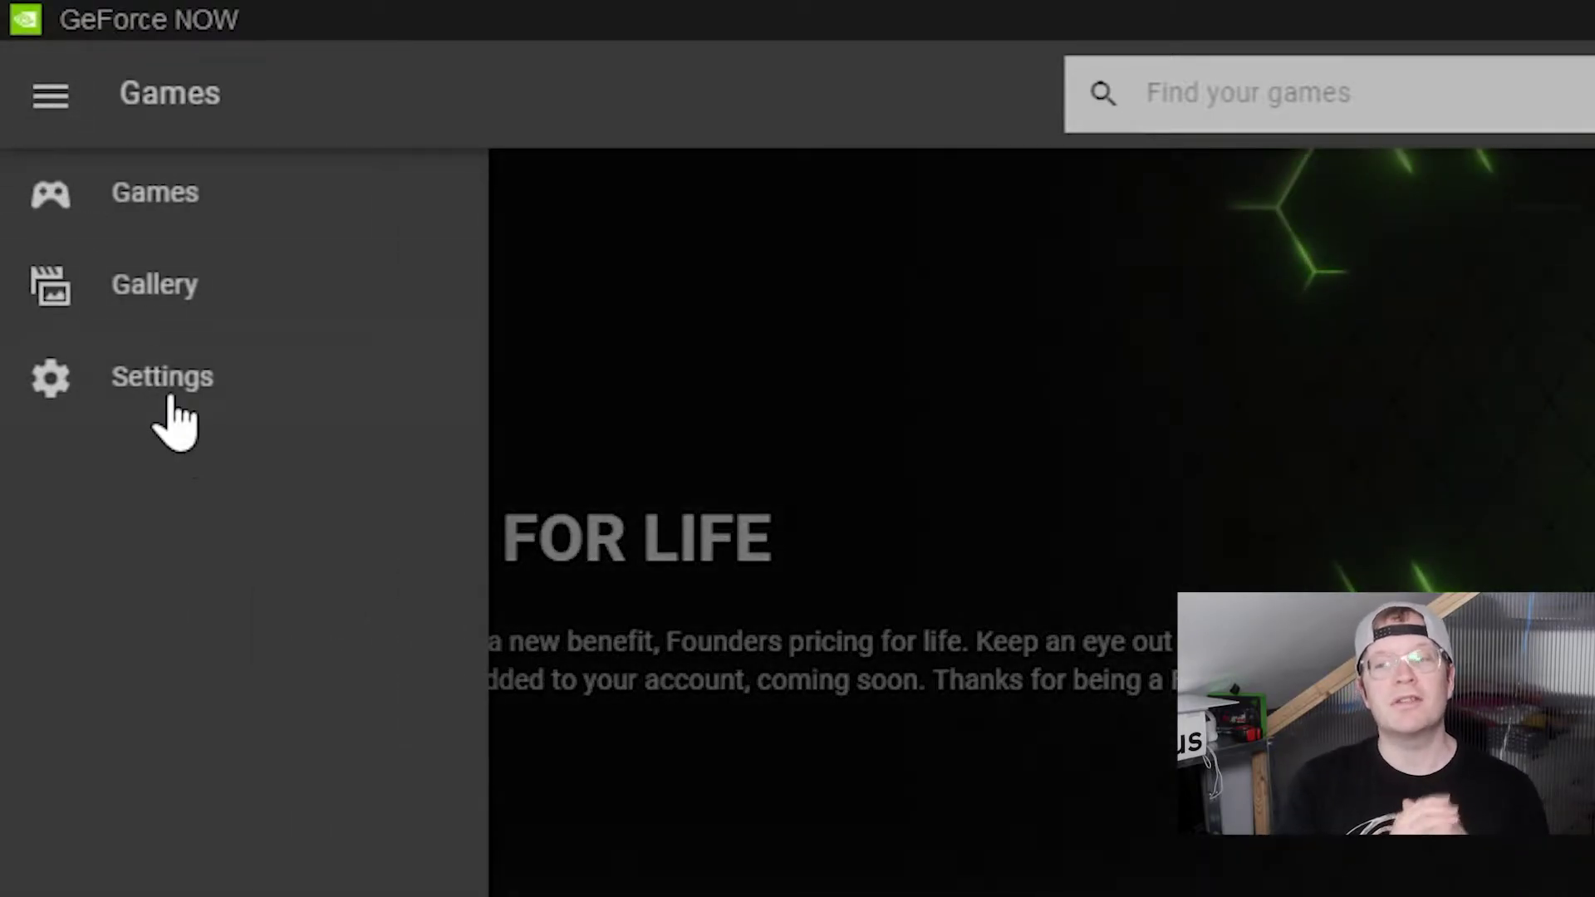
click(162, 376)
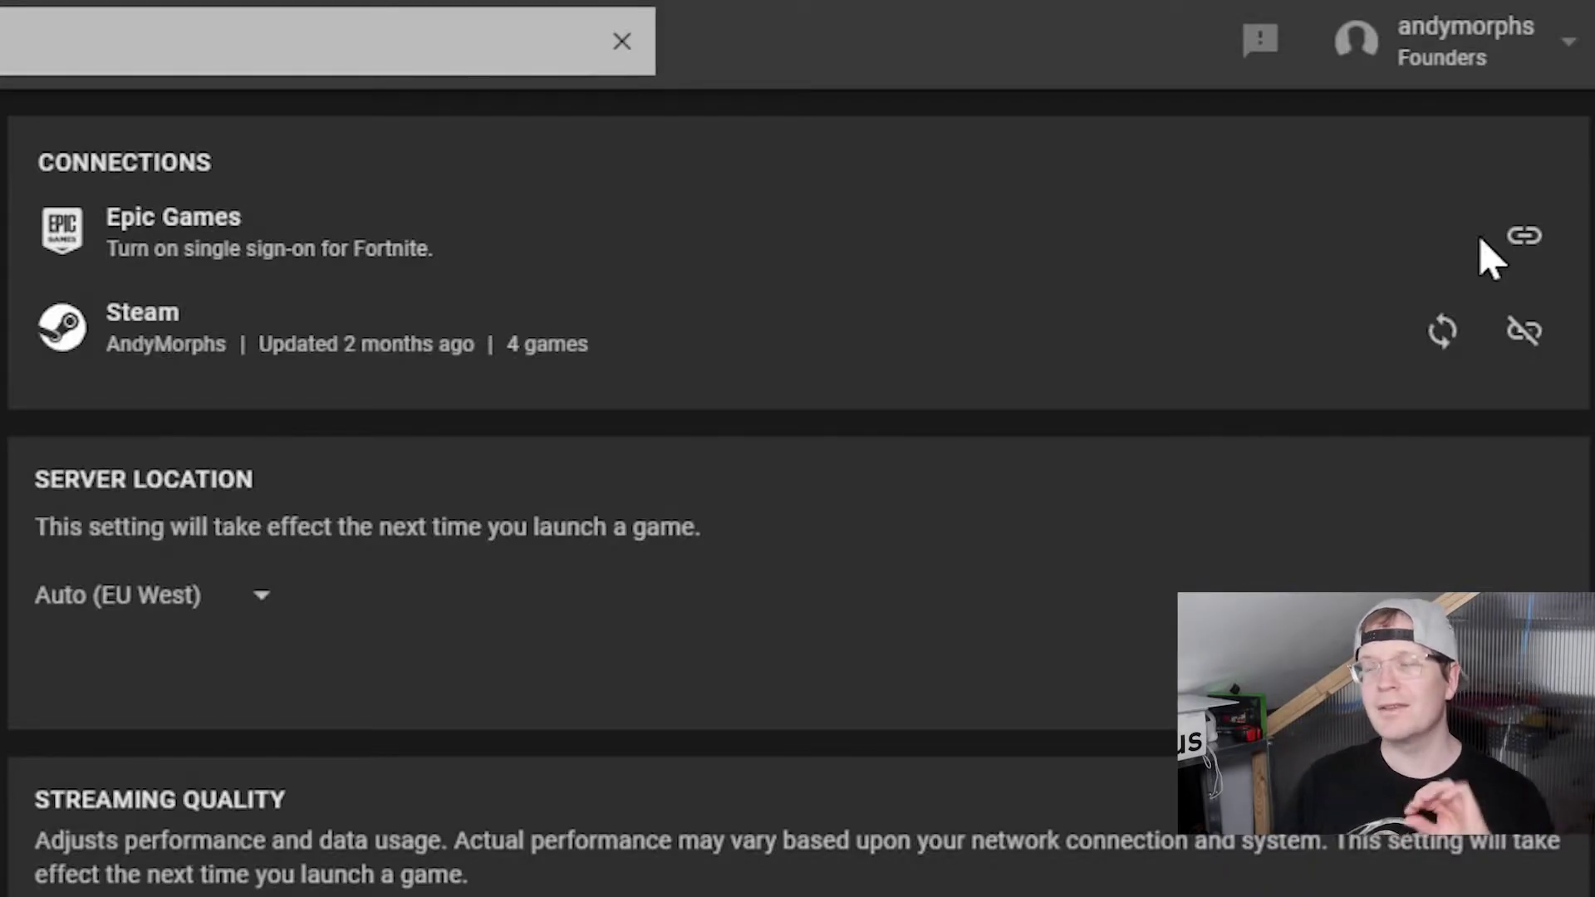
- Connect Epic Games, switch to the right Epic account, and allow GeForce NOW access
click(1526, 238)
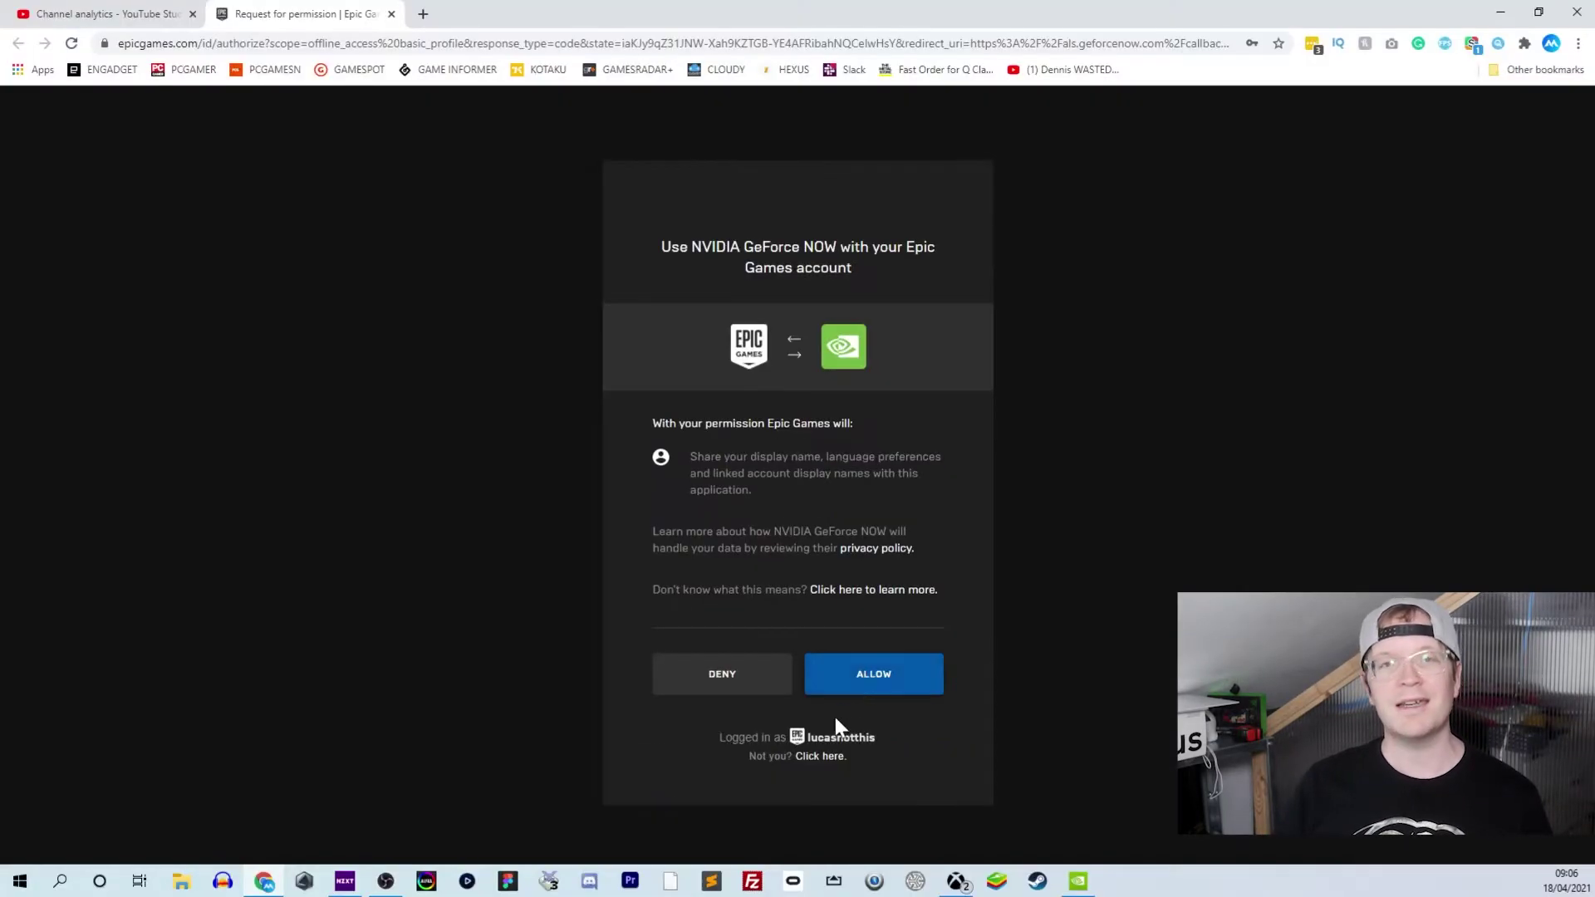
click(863, 817)
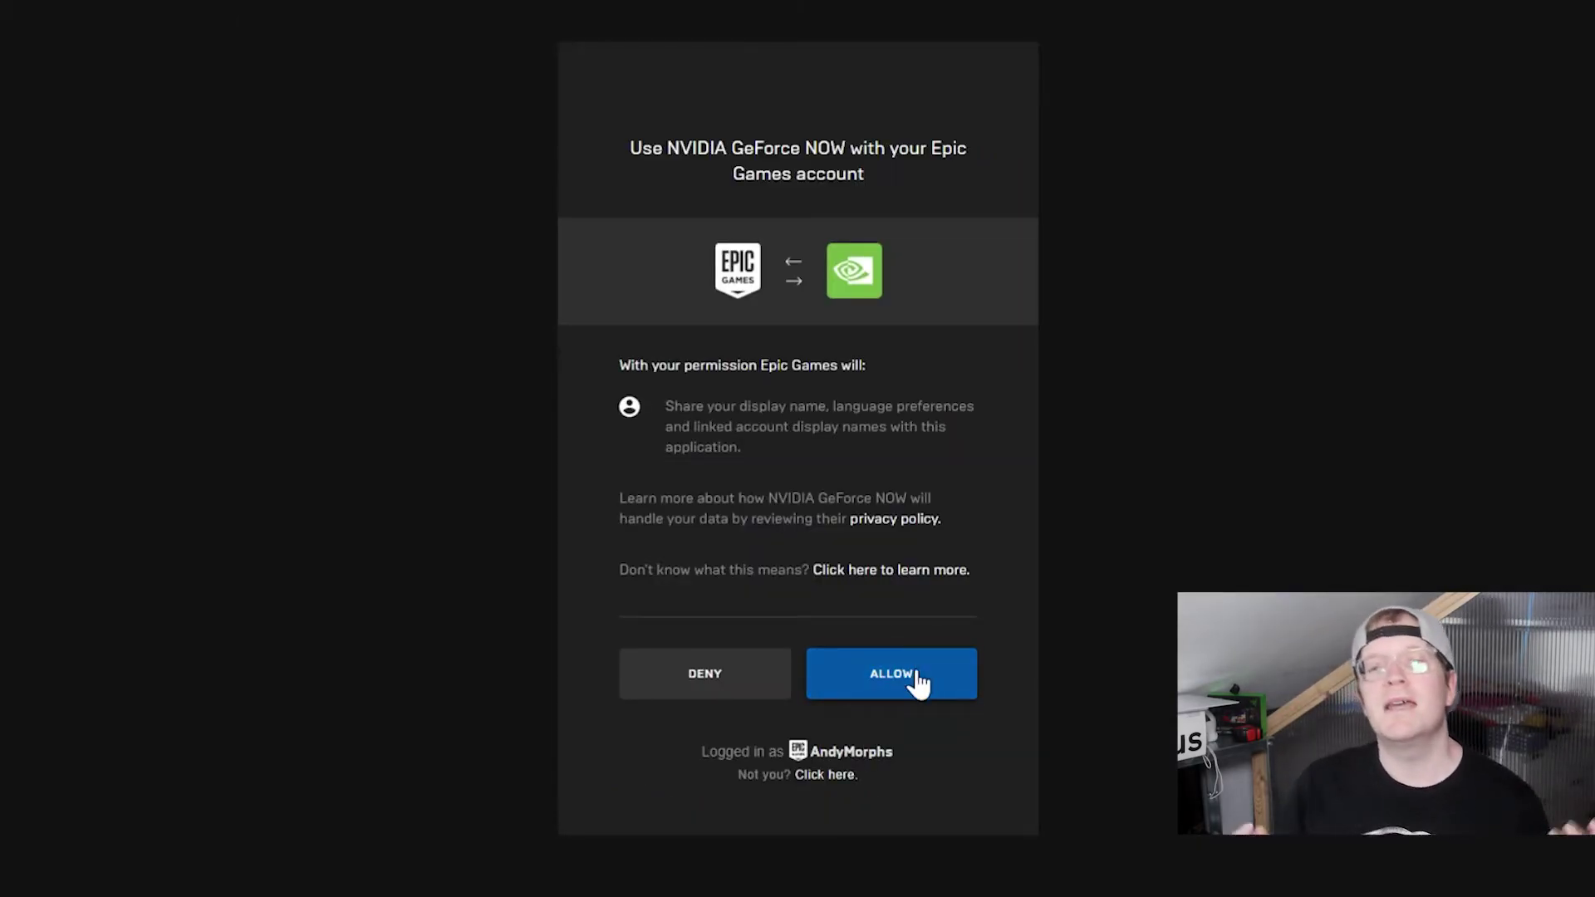
click(916, 668)
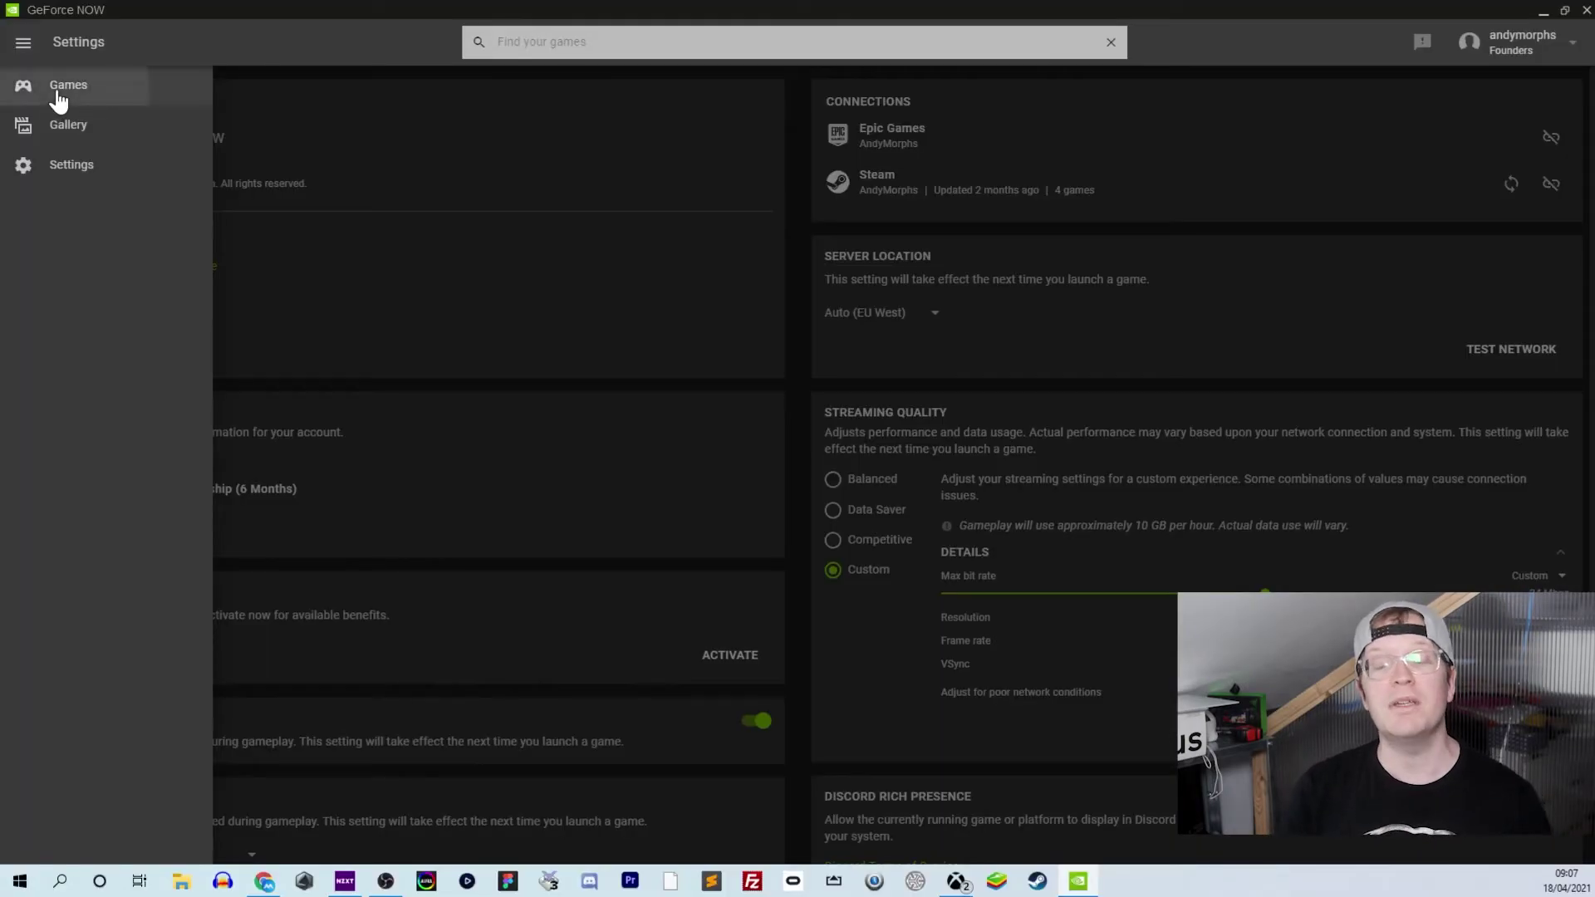
- Return to the library and start Fortnite with its PLAY button
click(60, 90)
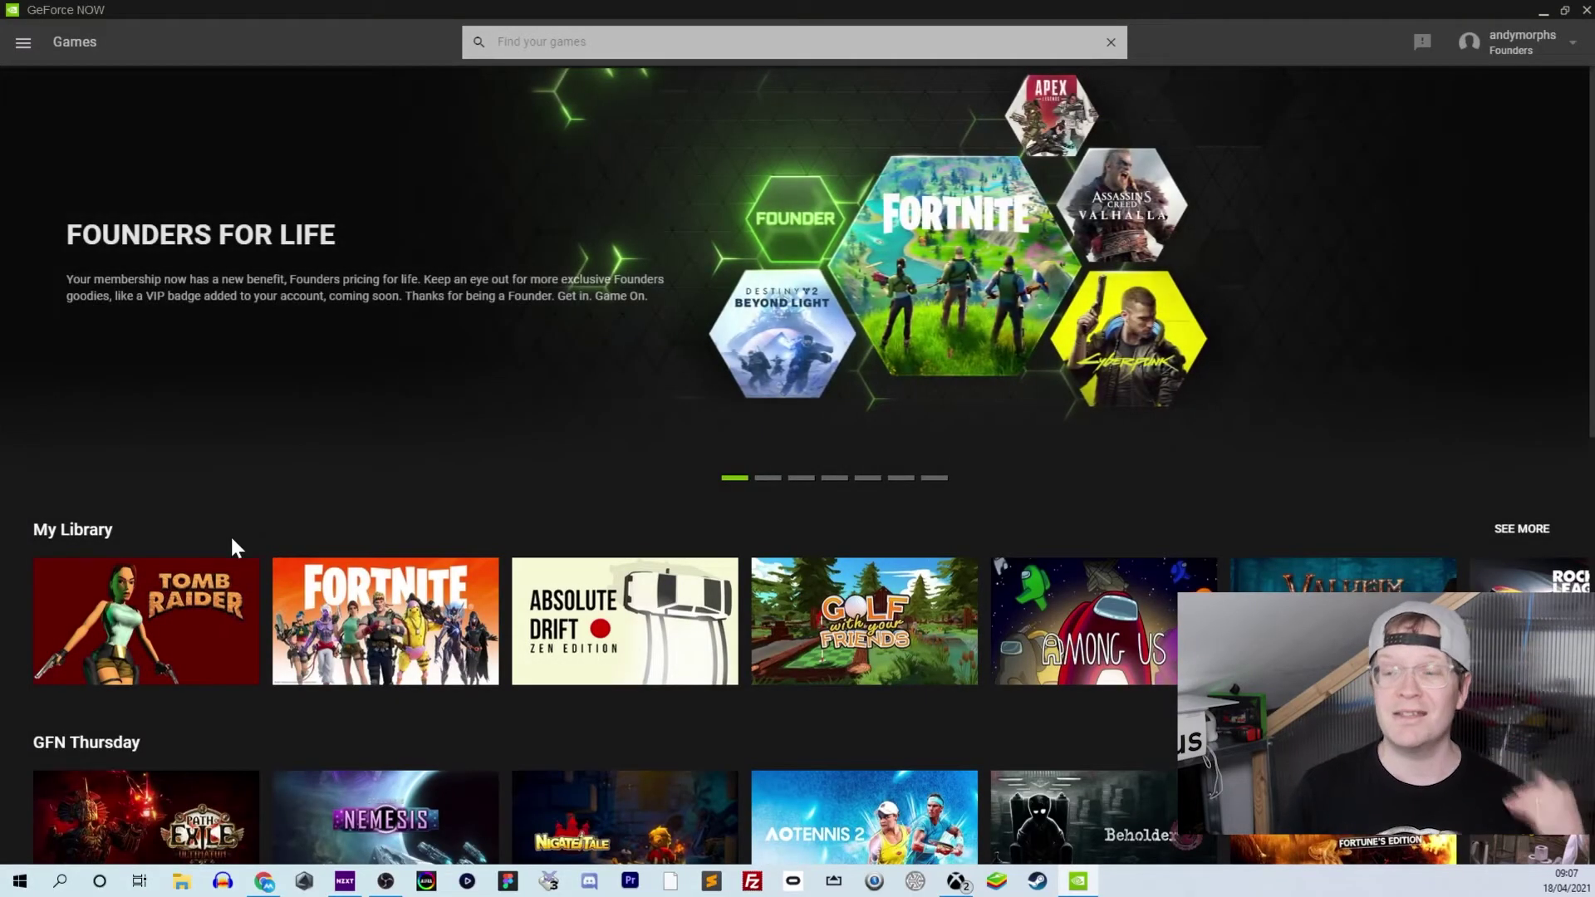
scroll(485, 509, down, 2)
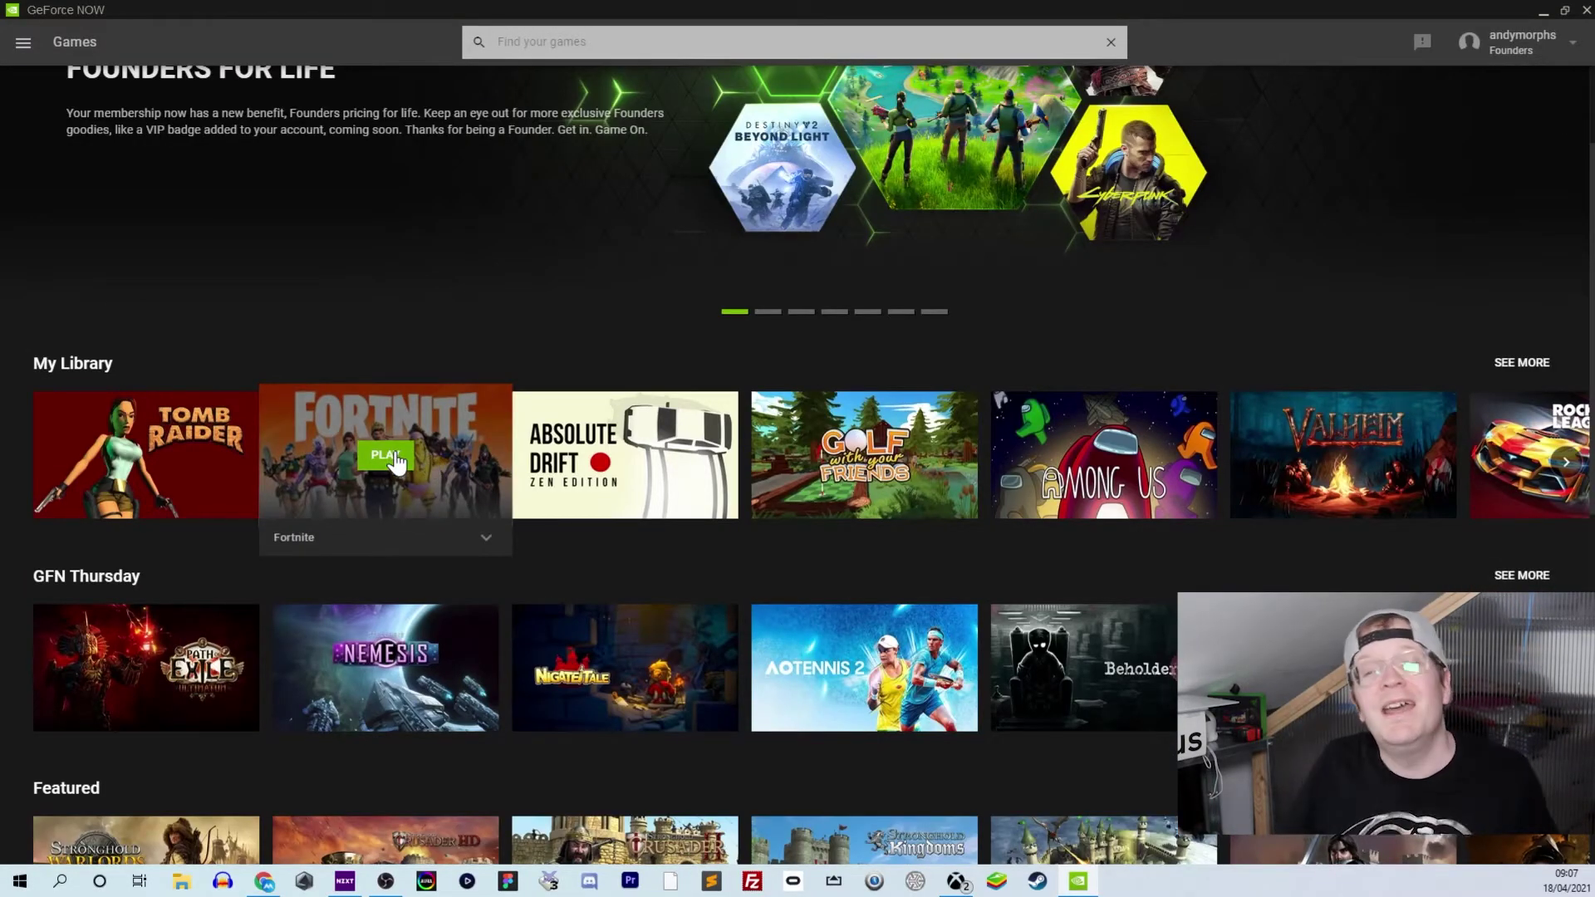
click(397, 458)
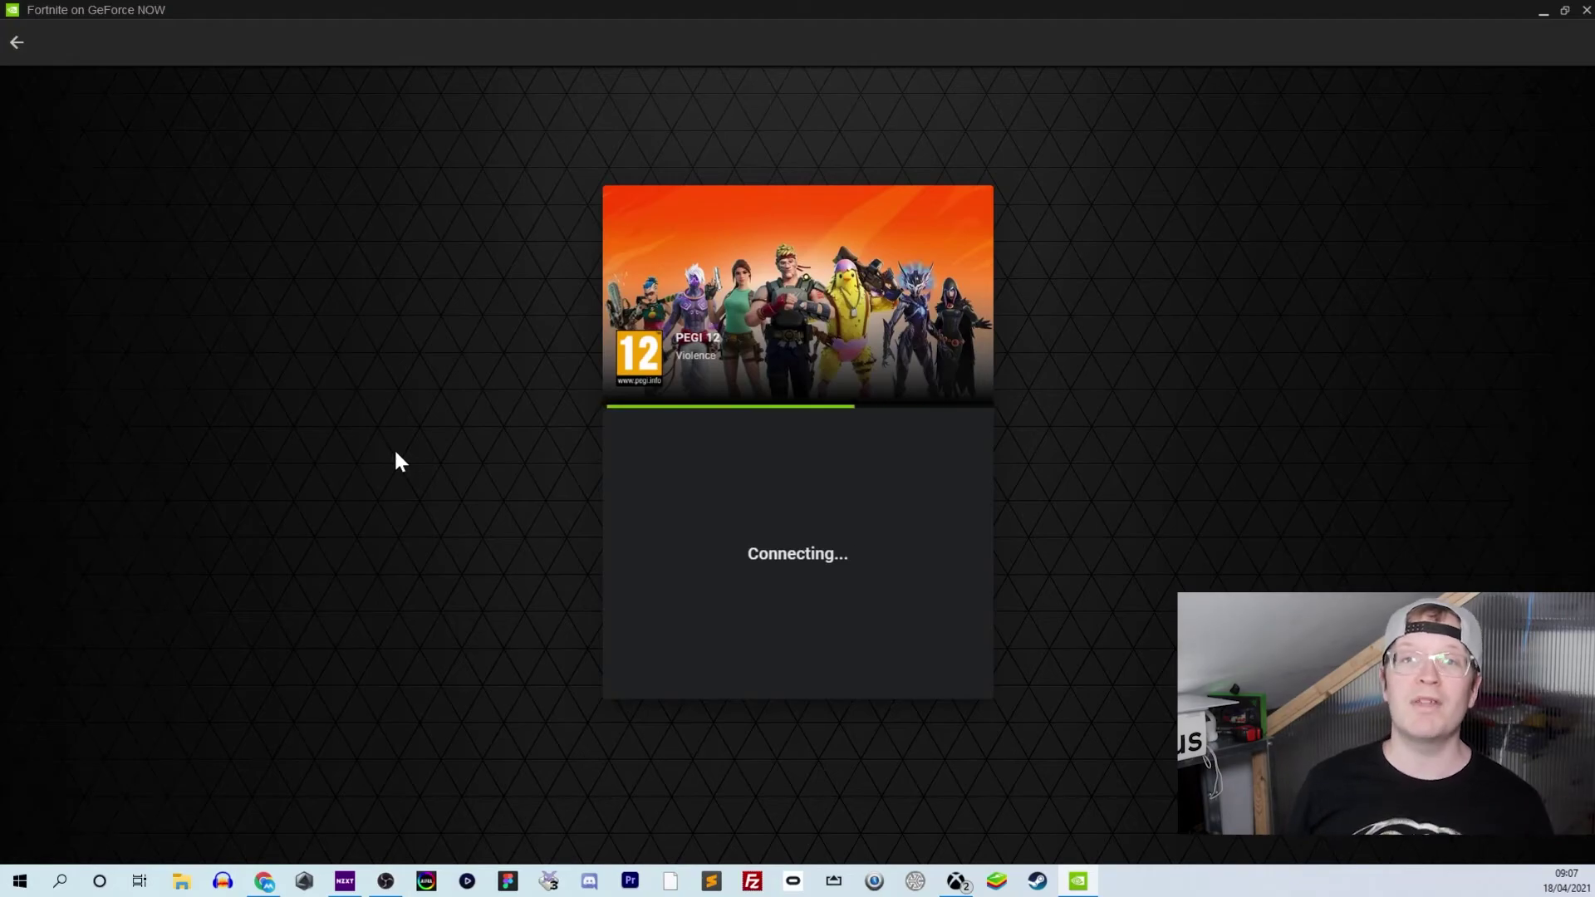